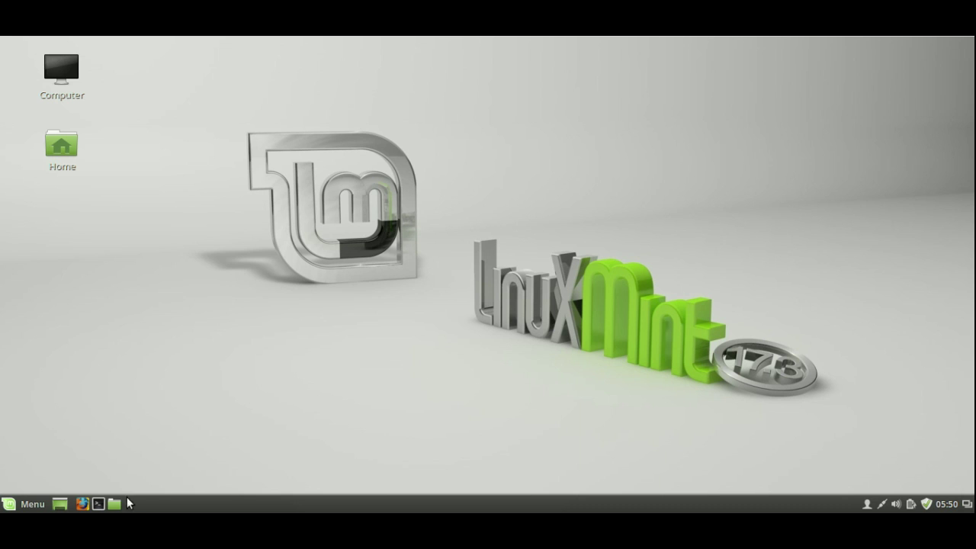
- In a terminal, run 'sudo apt install ubuntu-desktop', authenticate, and accept the 96 new packages
left_click(98, 503)
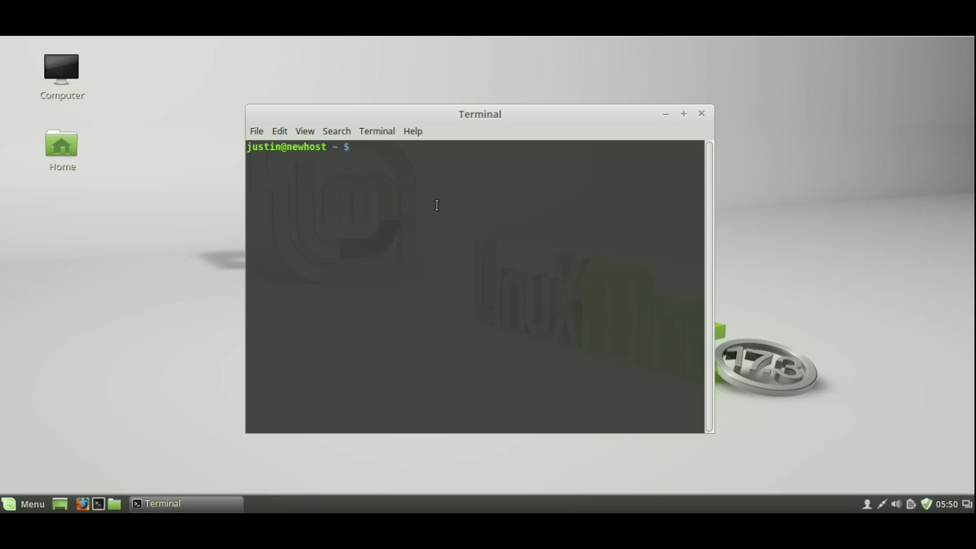
type("sudo apt install ubuntu-desktop")
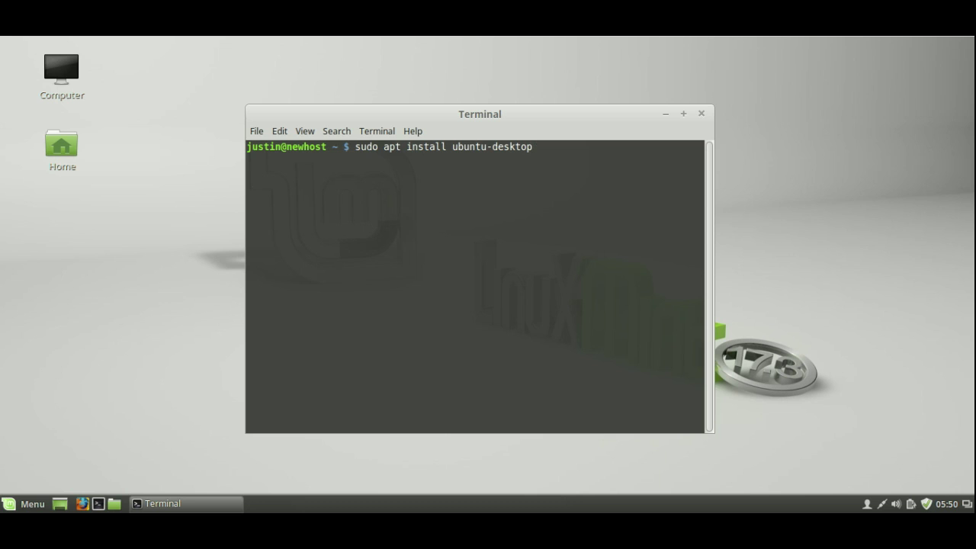
key("Return")
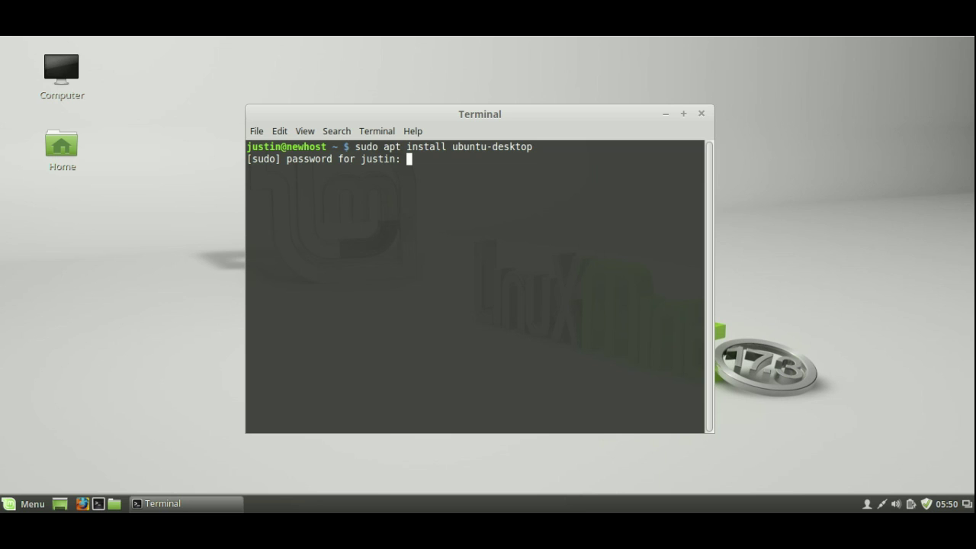
key("Return")
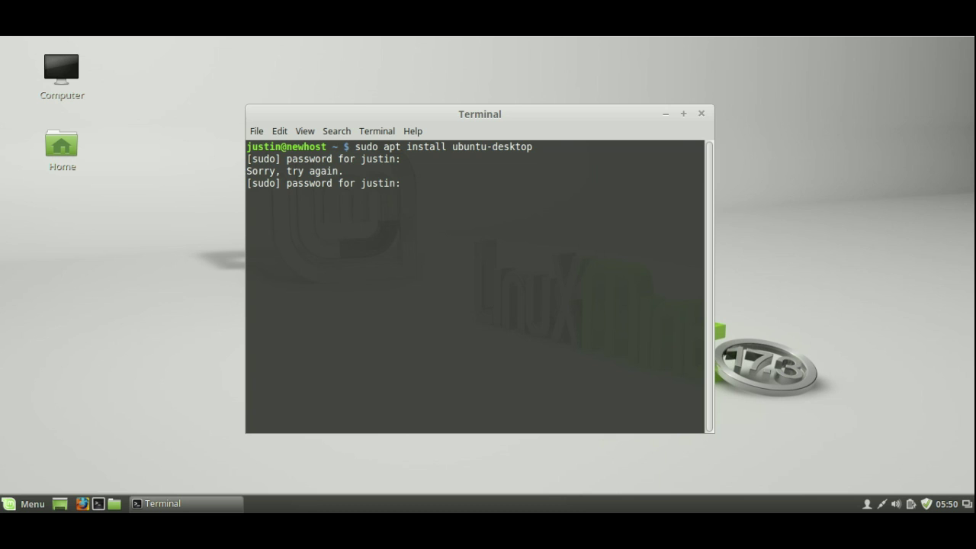
key("Return")
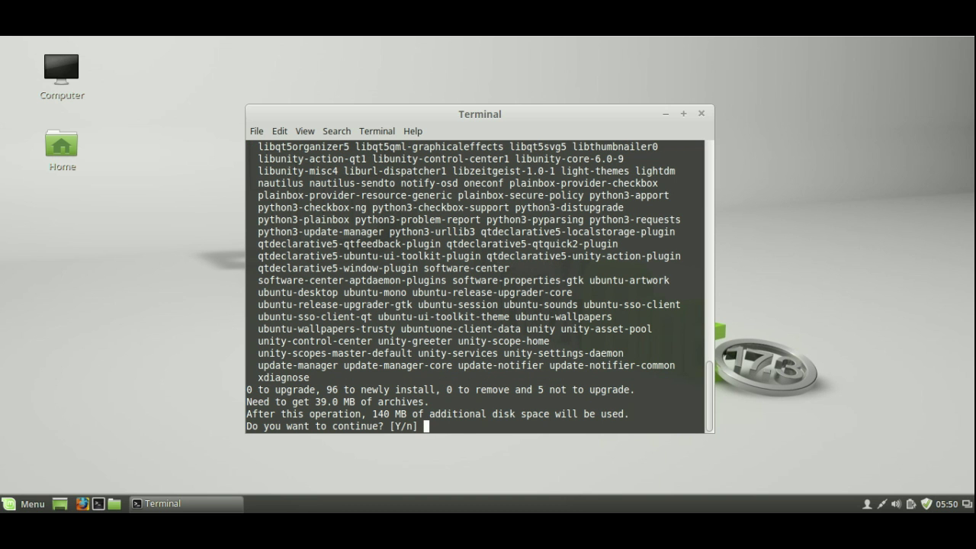
type("y")
key("Return")
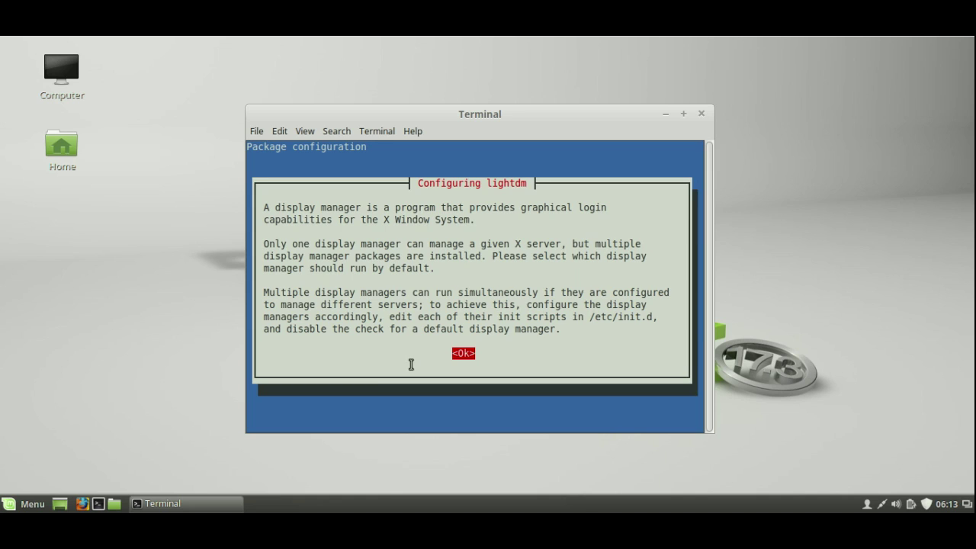
- Acknowledge the lightdm notice and select gdm as the default display manager
key("Return")
key("Down")
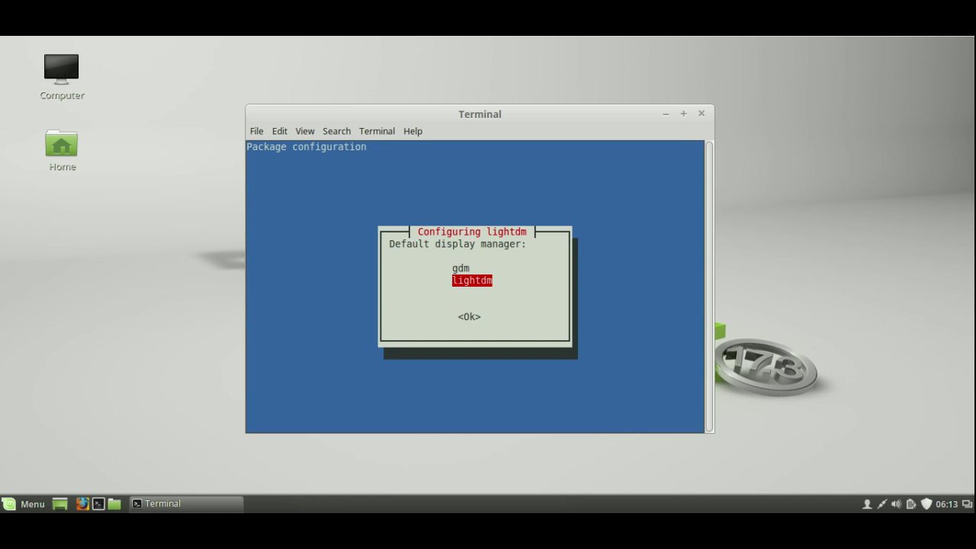
key("Up")
key("Down")
key("Up")
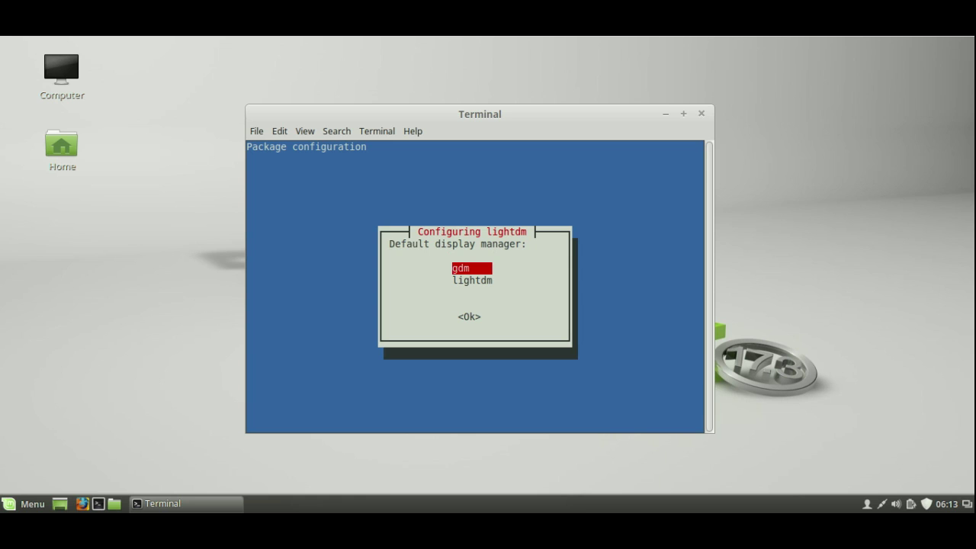
key("Down")
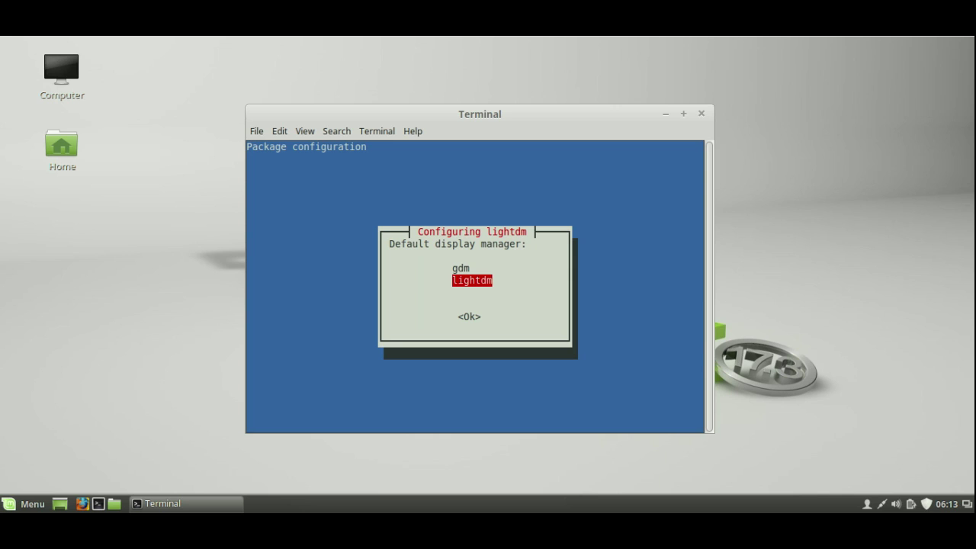
key("Up")
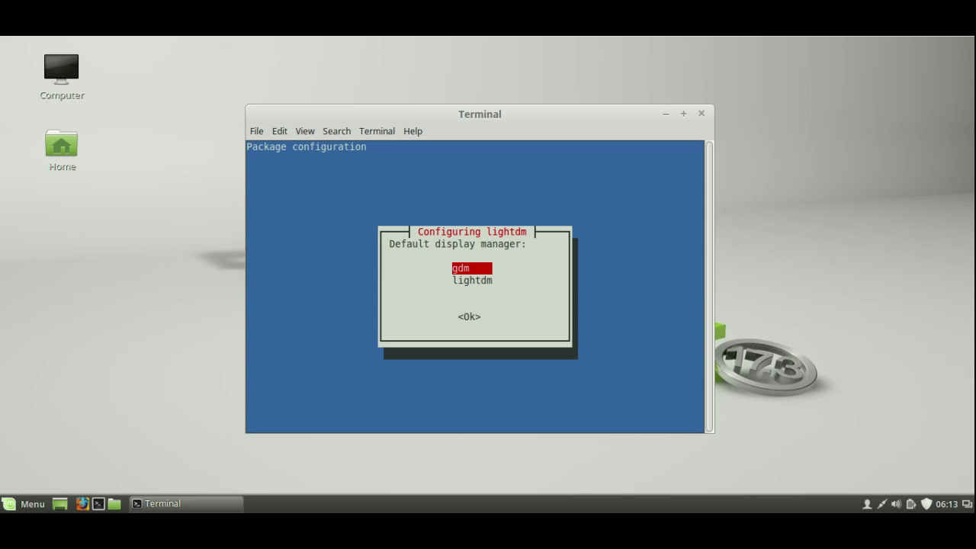
key("Return")
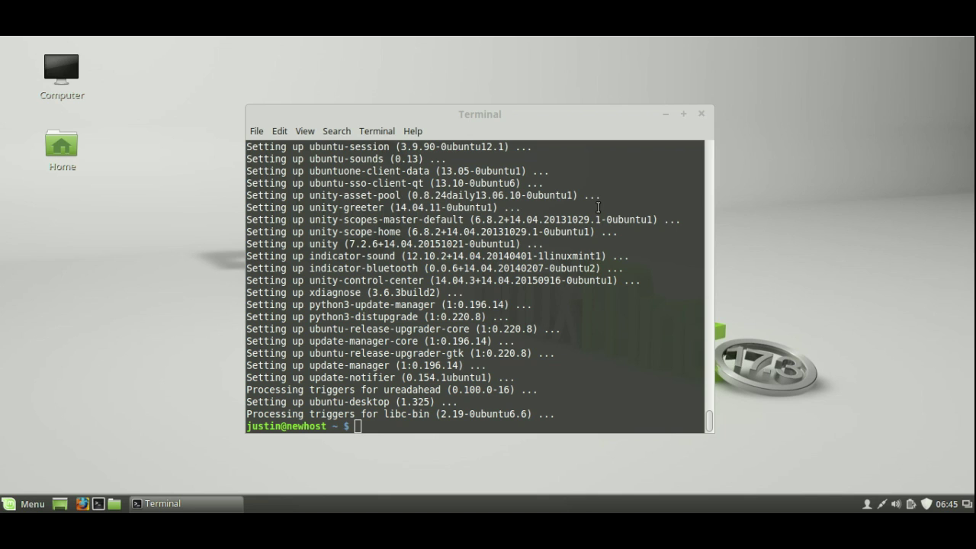
- Close the finished terminal and log out of the Cinnamon session from the Menu
left_click(702, 116)
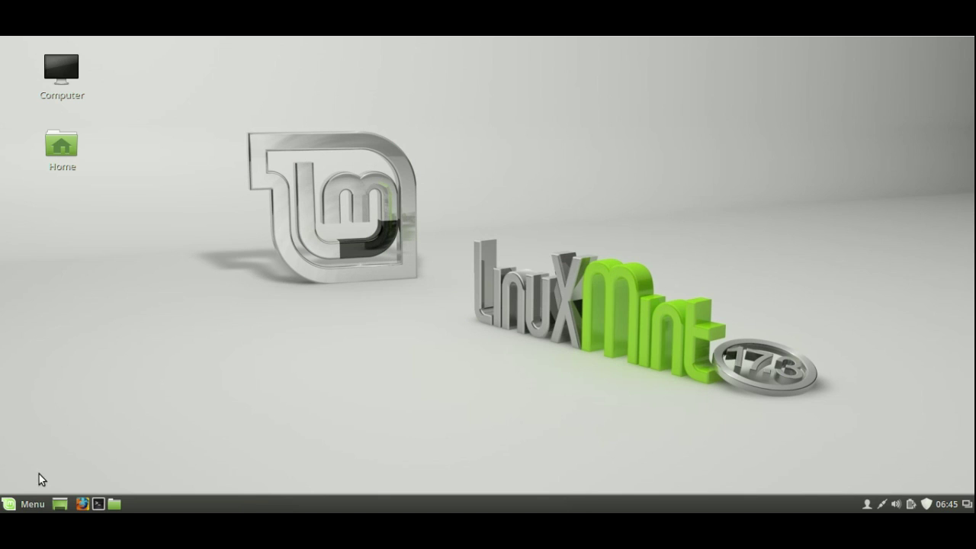
left_click(33, 504)
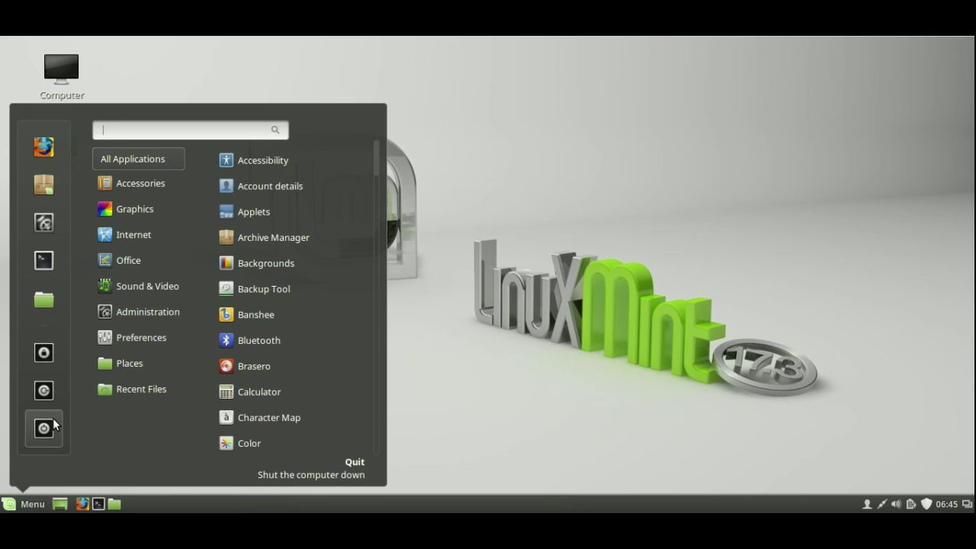
left_click(54, 395)
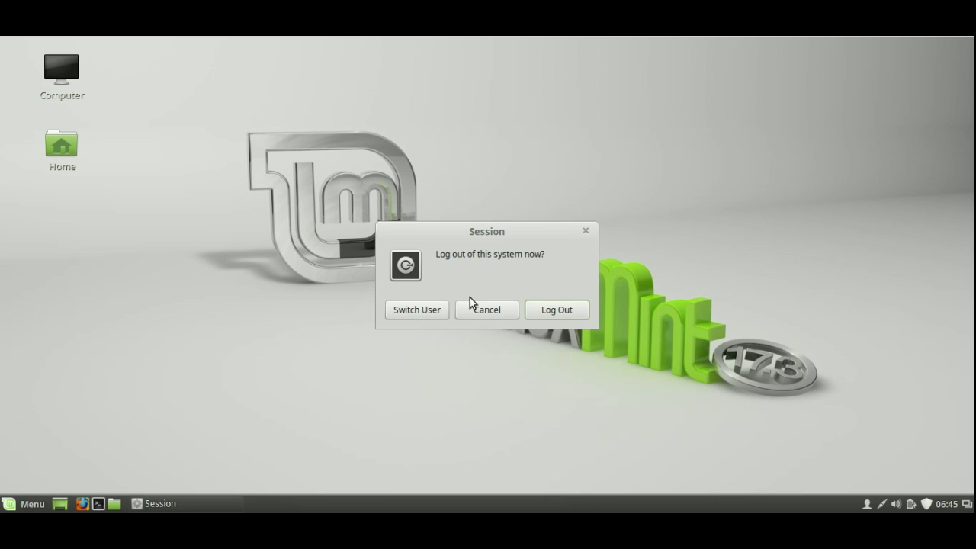
left_click(573, 308)
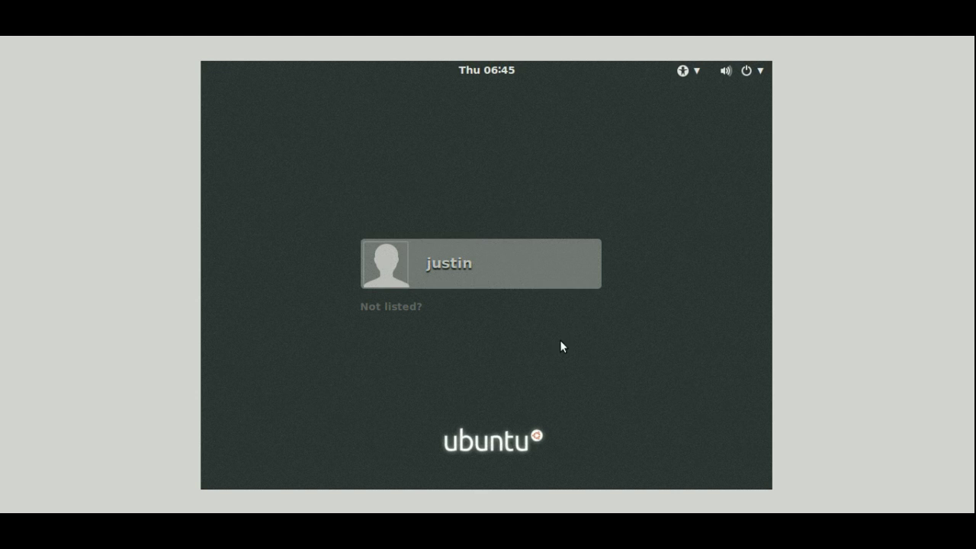
- Pick the user account and choose the Ubuntu session on the GDM login screen
left_click(492, 267)
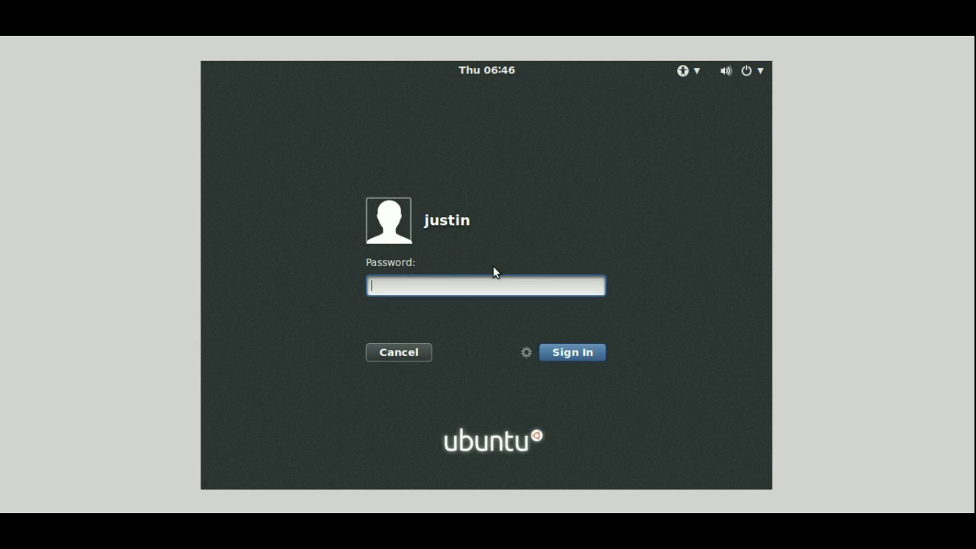
left_click(525, 355)
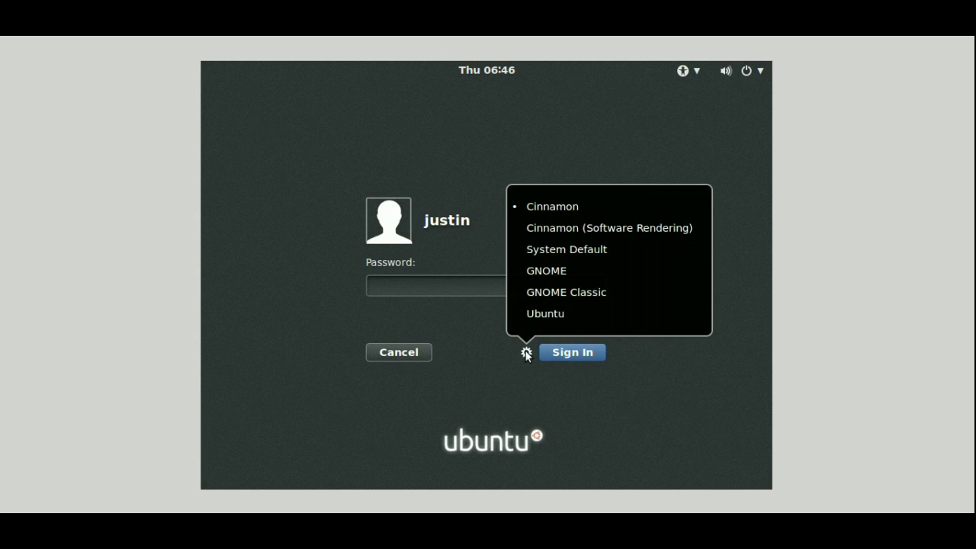
left_click(559, 313)
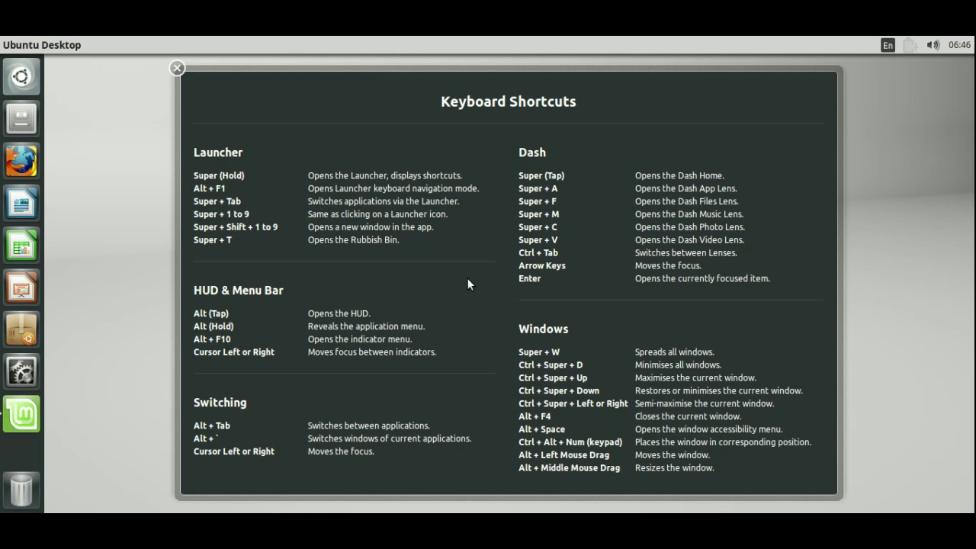
- Dismiss the Keyboard Shortcuts overlay, then move aside and close the Mint Welcome Screen
left_click(176, 68)
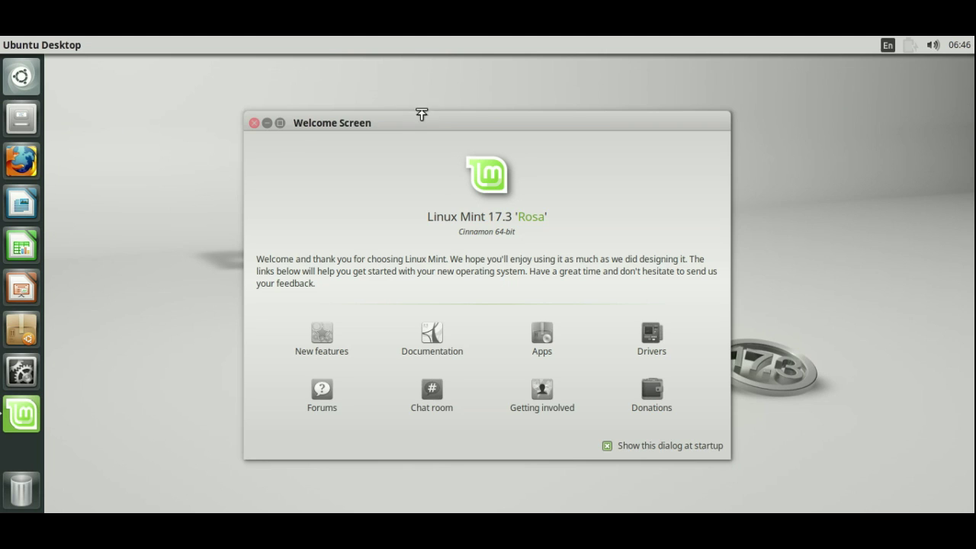
left_click(445, 121)
left_click_drag(445, 121, 496, 135)
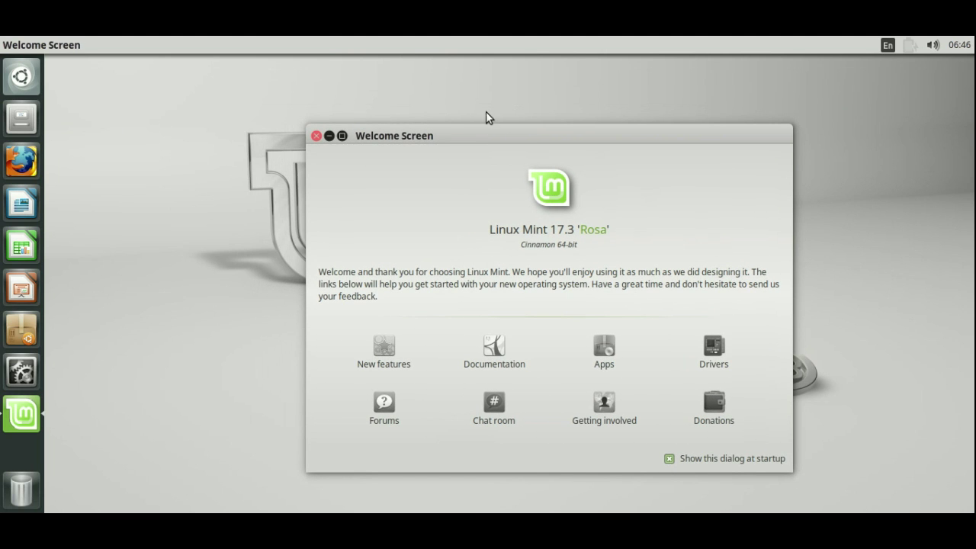
left_click(316, 136)
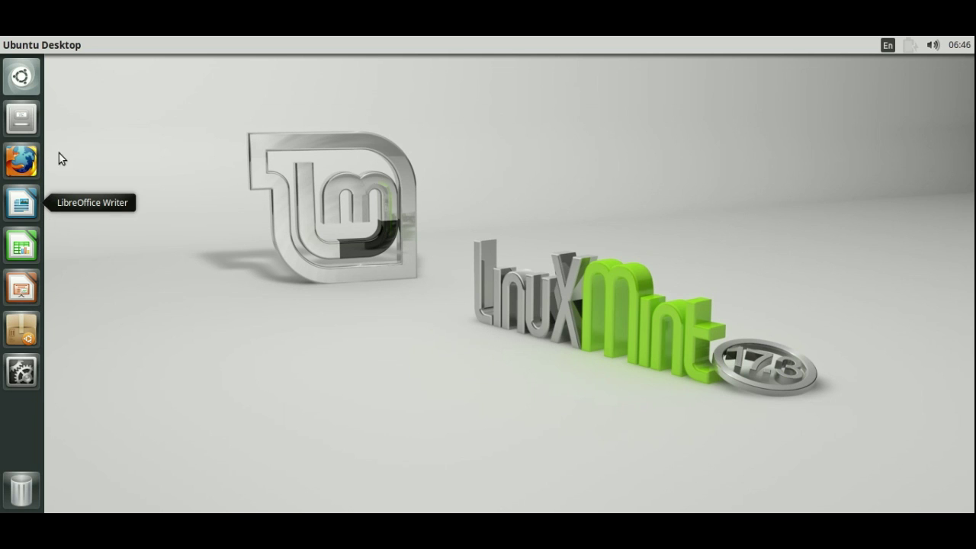
left_click(21, 75)
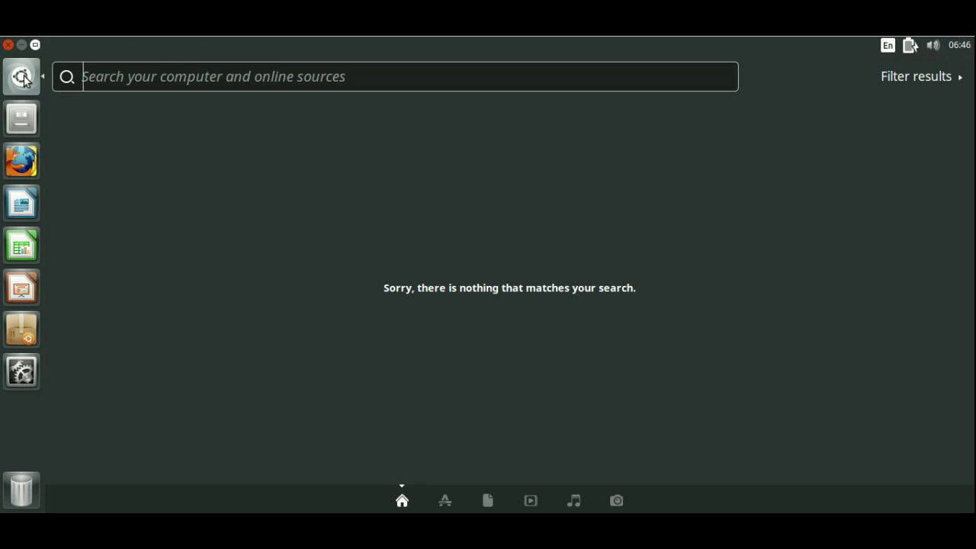
left_click(21, 78)
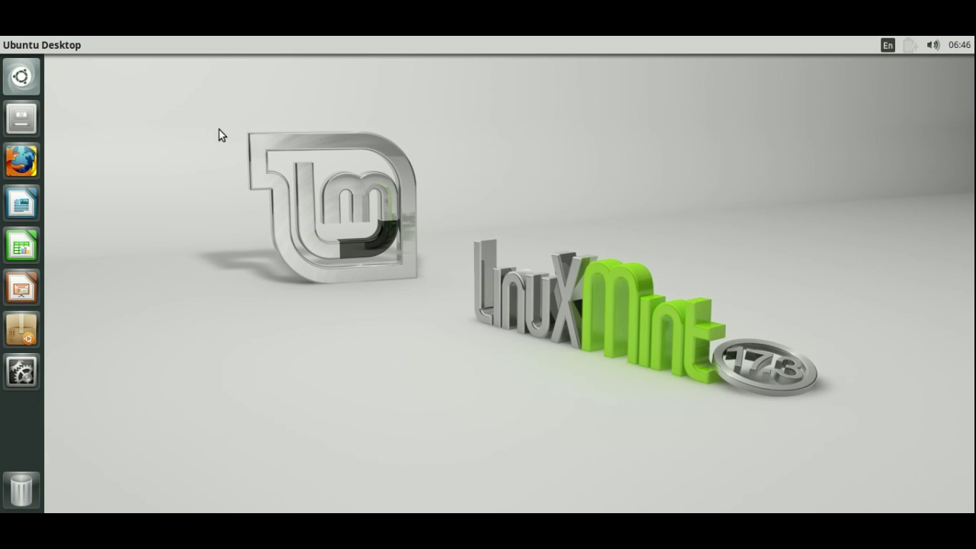
key("alt")
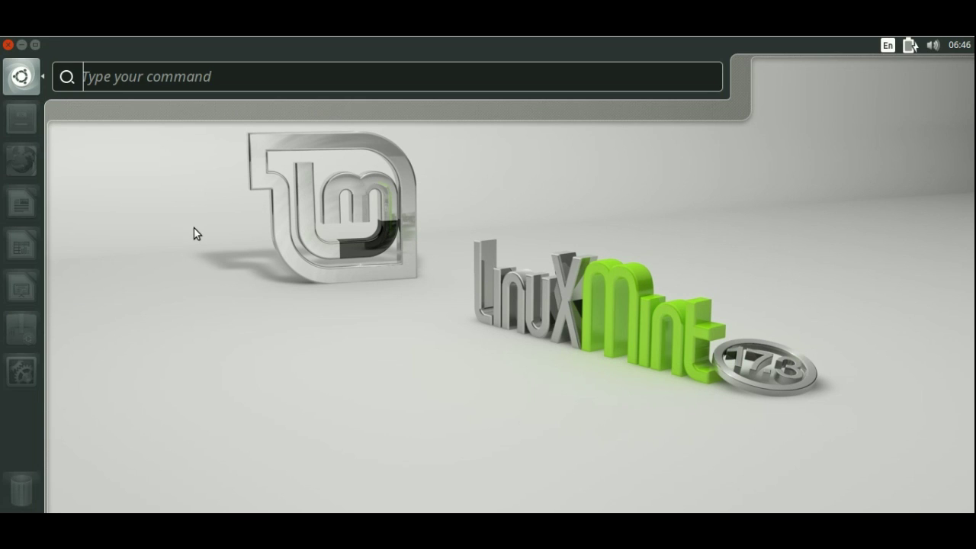
key("Escape")
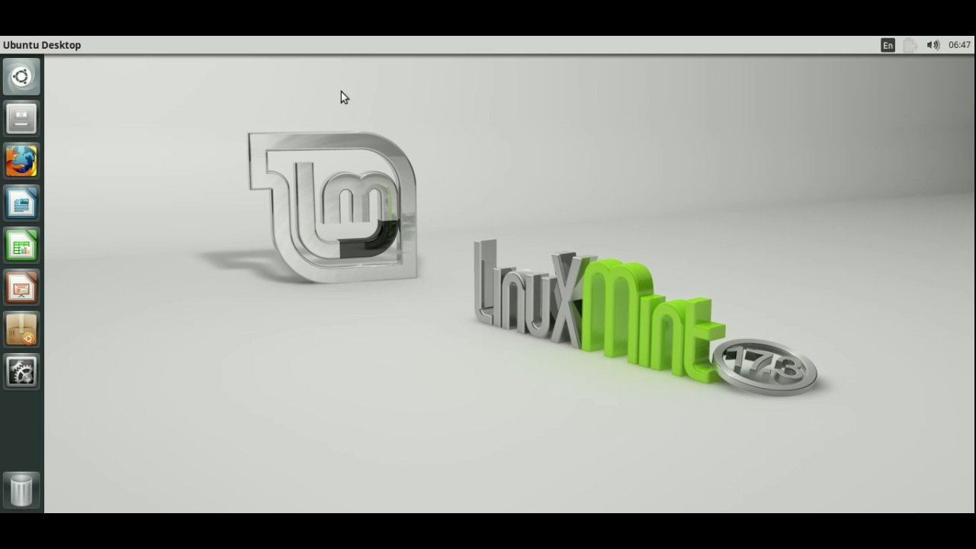